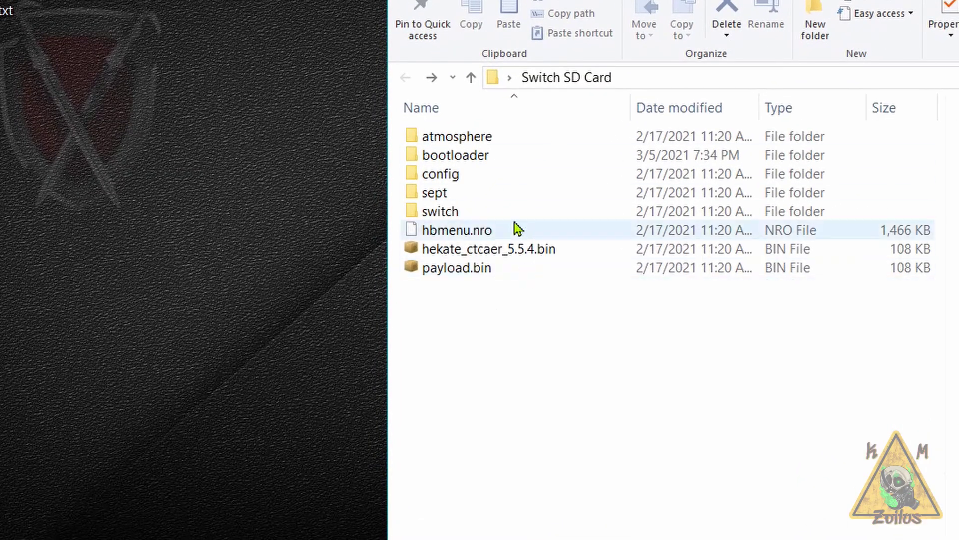
Step: Move hekate_ipl.ini from the SD card's bootloader folder to the desktop and open it for editing in Notepad++
{"action": "double_click", "coordinate": [483, 157]}
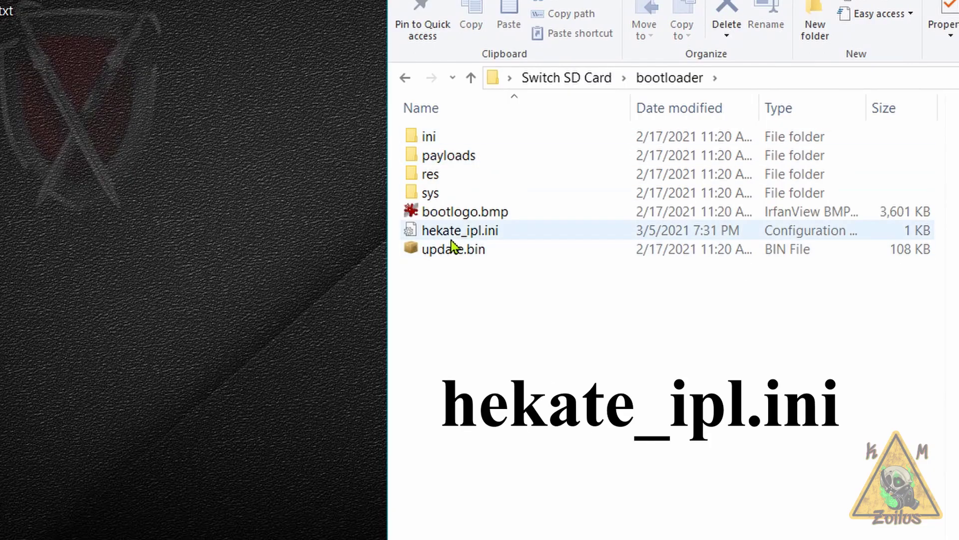
{"action": "left_click", "coordinate": [510, 236]}
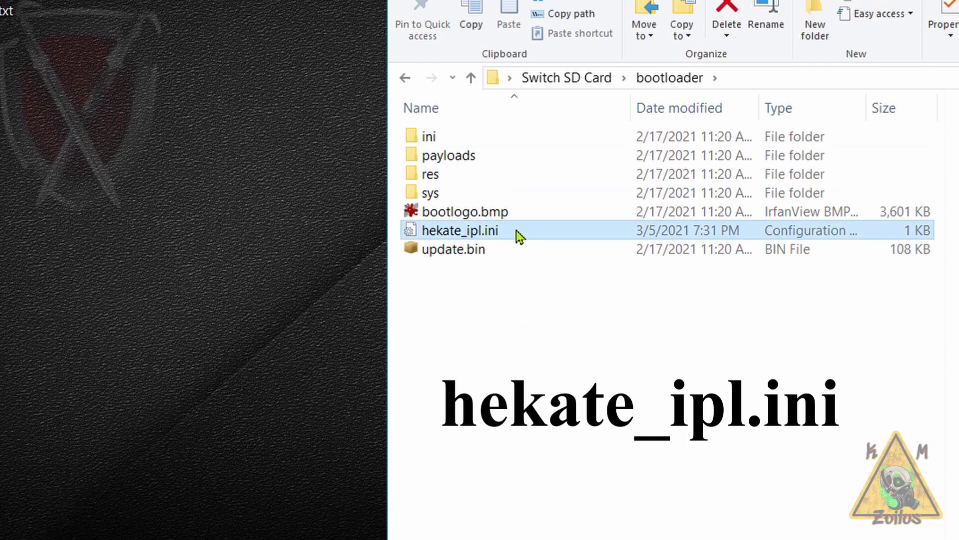
{"action": "left_click_drag", "start_coordinate": [518, 232], "coordinate": [289, 247]}
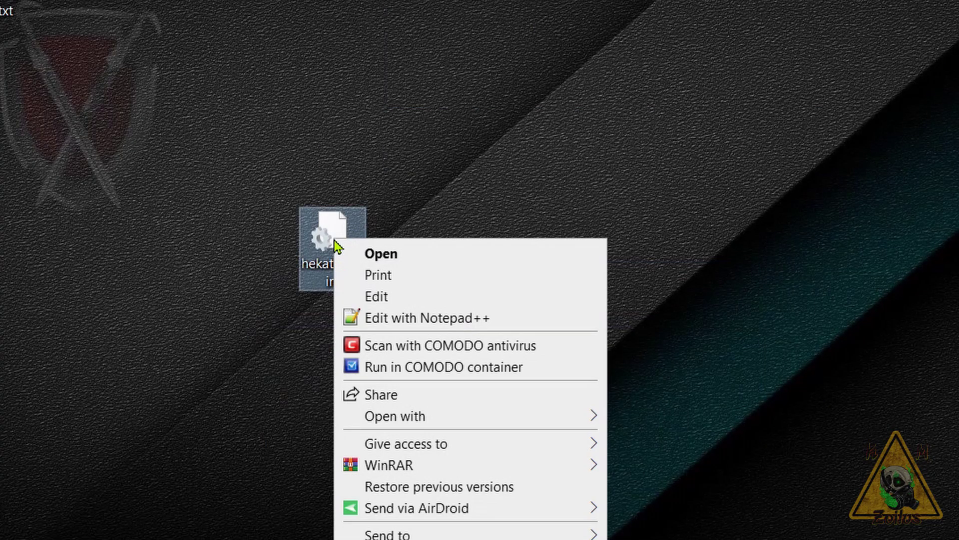
{"action": "left_click", "coordinate": [417, 324]}
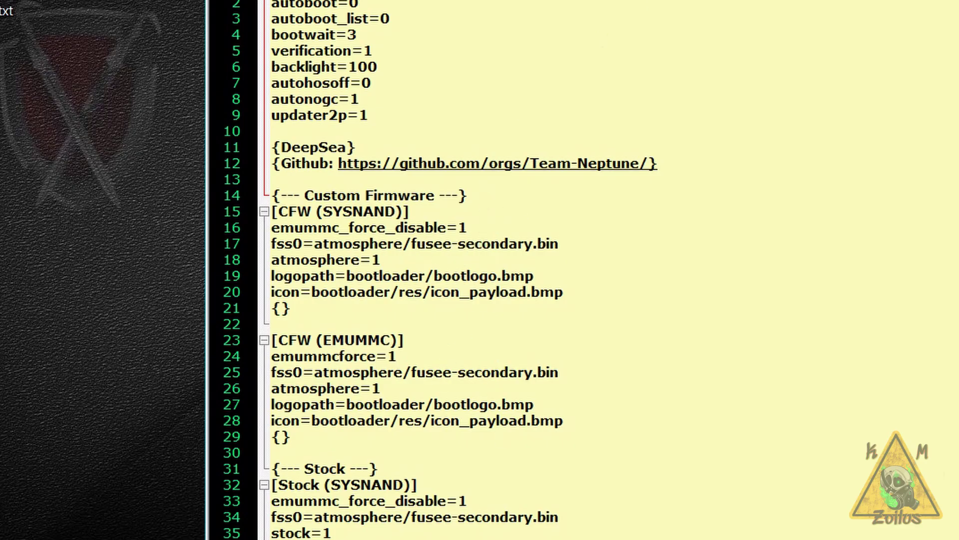
Step: Switch to the untitled Notepad note, copy its line "kip1patch=nosigchk" and minimize the note
{"action": "key", "text": "alt+Tab"}
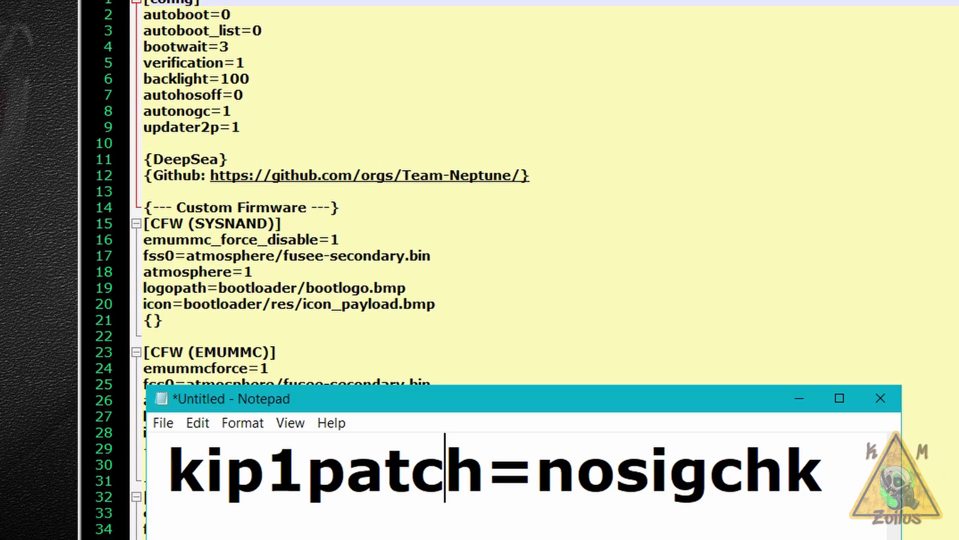
{"action": "key", "text": "Right"}
{"action": "left_click", "coordinate": [170, 467]}
{"action": "left_click_drag", "start_coordinate": [172, 468], "coordinate": [824, 477]}
{"action": "right_click", "coordinate": [766, 480]}
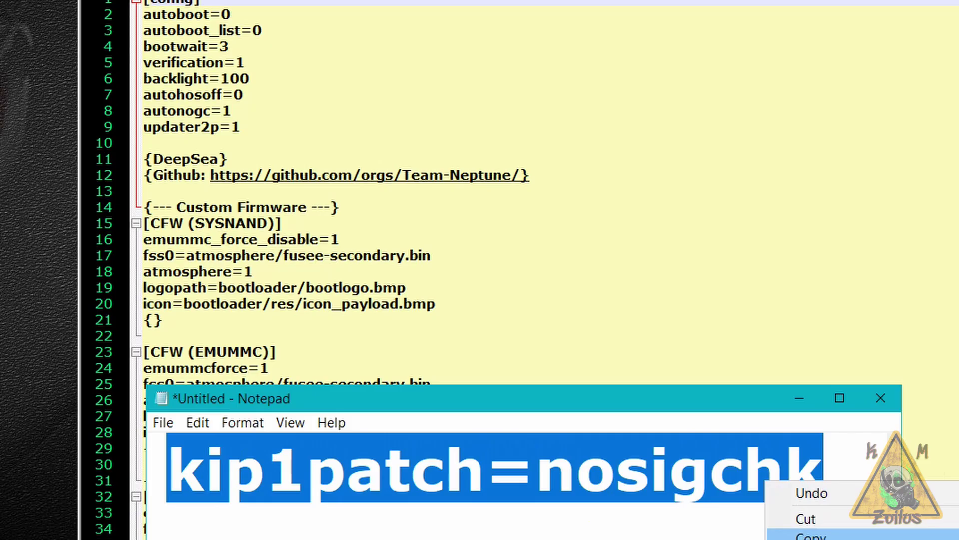
{"action": "left_click", "coordinate": [810, 535]}
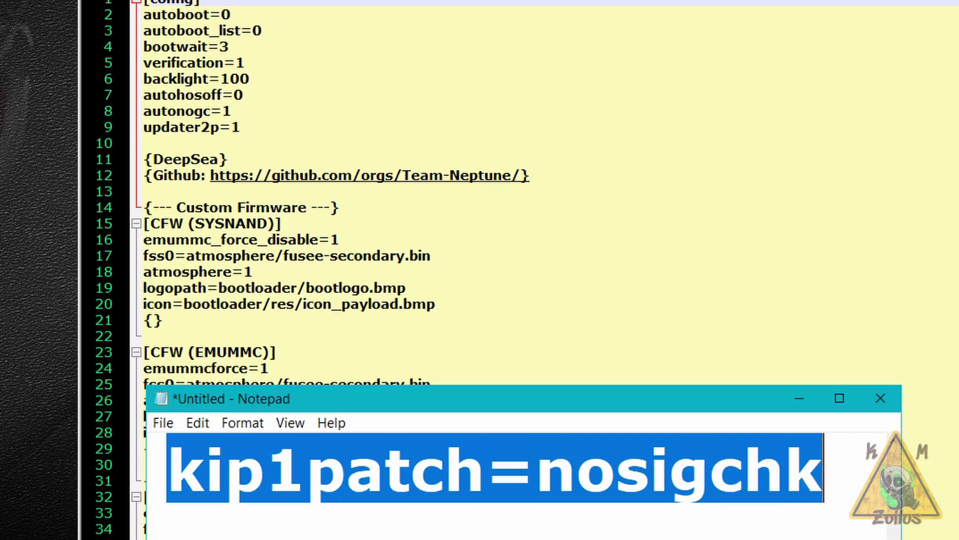
{"action": "left_click", "coordinate": [800, 398]}
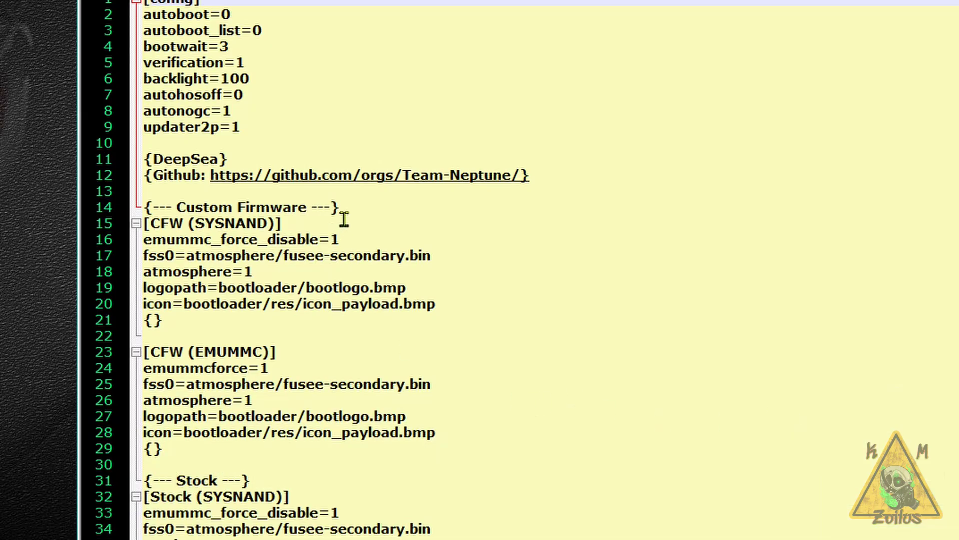
Step: Paste "kip1patch=nosigchk" on a new line below the fss0 entry in the [CFW (SYSNAND)] section
{"action": "left_click", "coordinate": [149, 224]}
{"action": "left_click_drag", "start_coordinate": [149, 224], "coordinate": [268, 224]}
{"action": "left_click", "coordinate": [296, 286]}
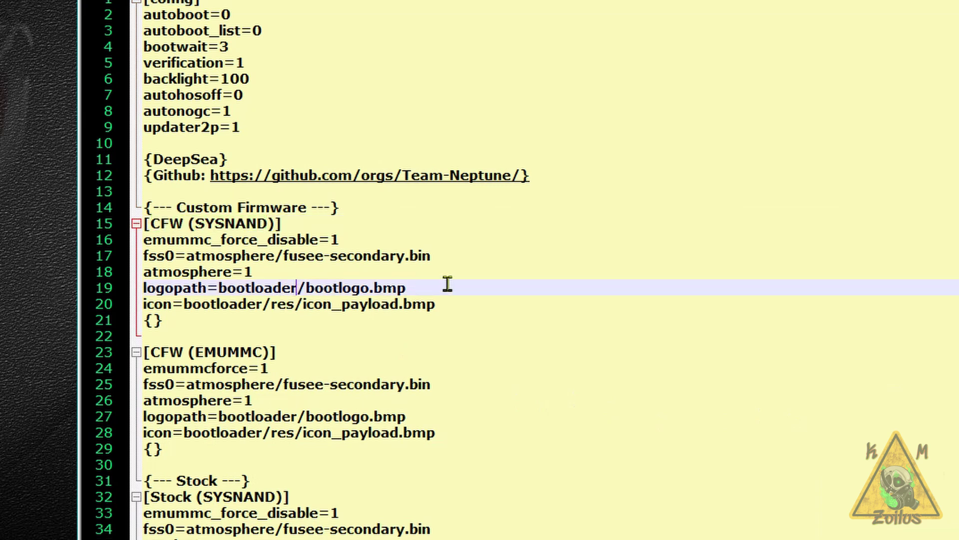
{"action": "left_click_drag", "start_coordinate": [284, 255], "coordinate": [433, 256]}
{"action": "left_click", "coordinate": [466, 287]}
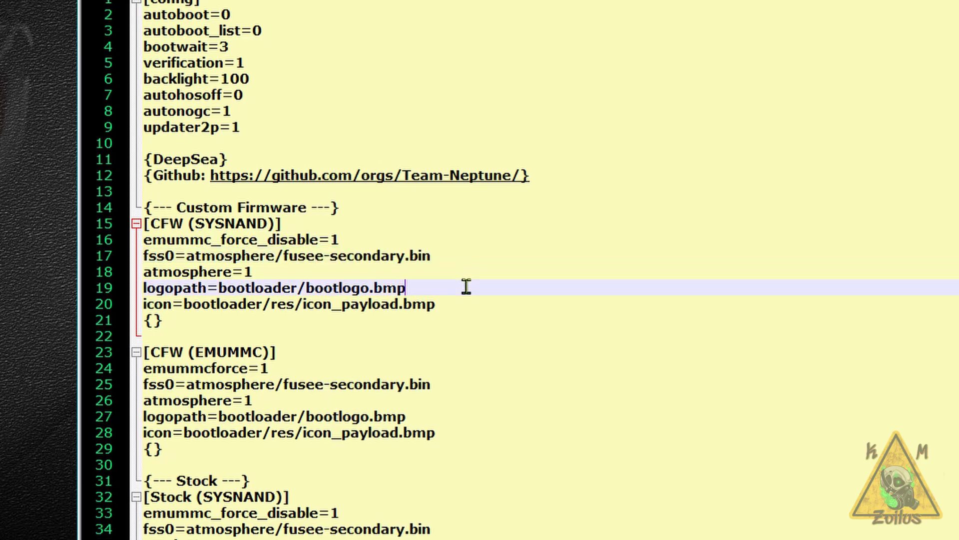
{"action": "left_click", "coordinate": [433, 254]}
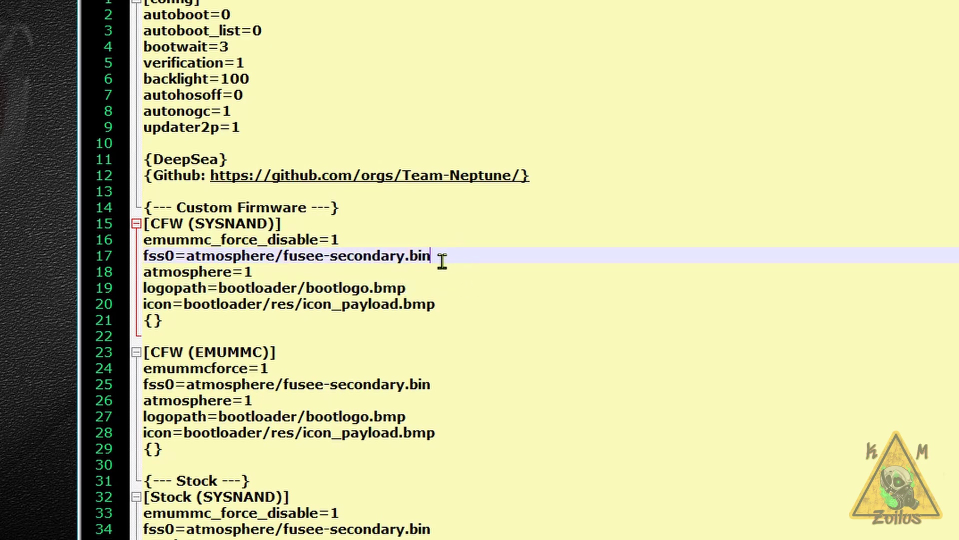
{"action": "key", "text": "Return"}
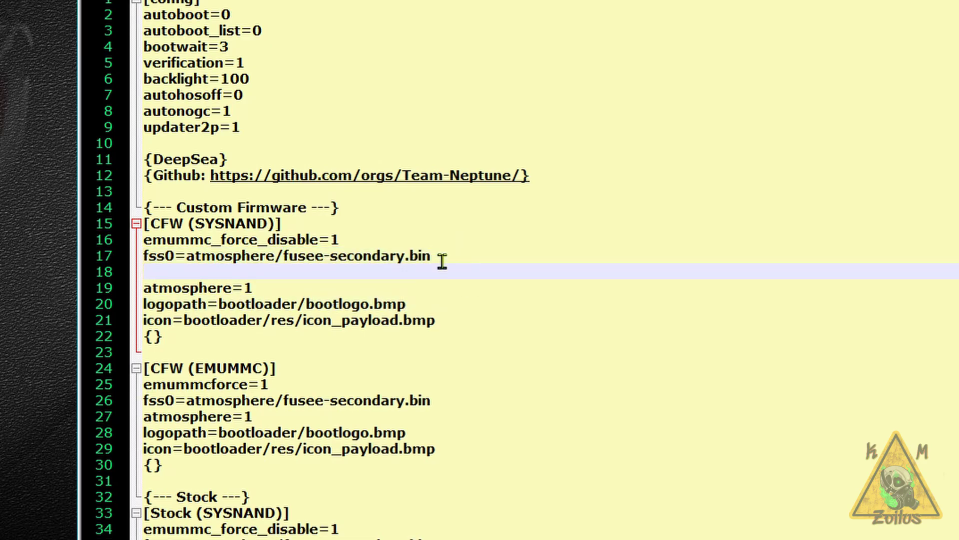
{"action": "right_click", "coordinate": [223, 269]}
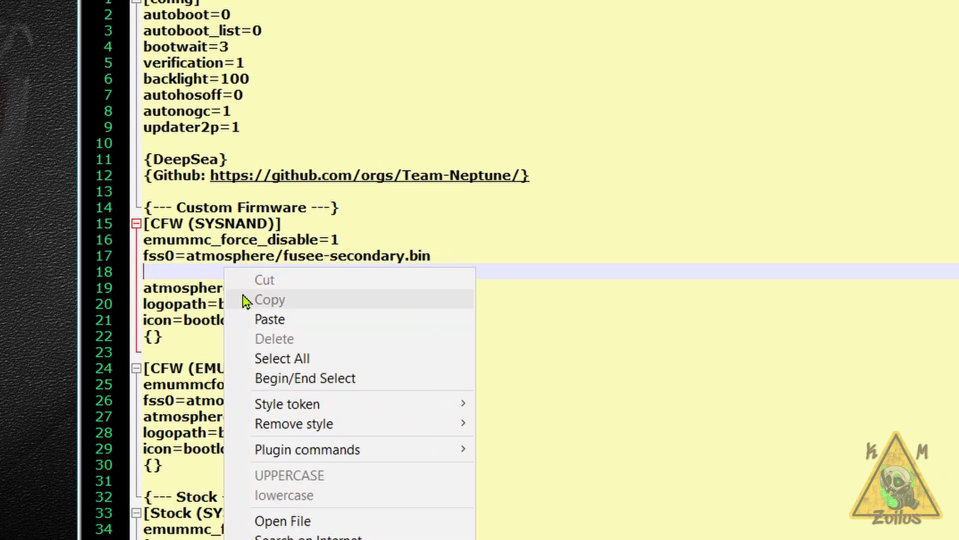
{"action": "left_click", "coordinate": [281, 323]}
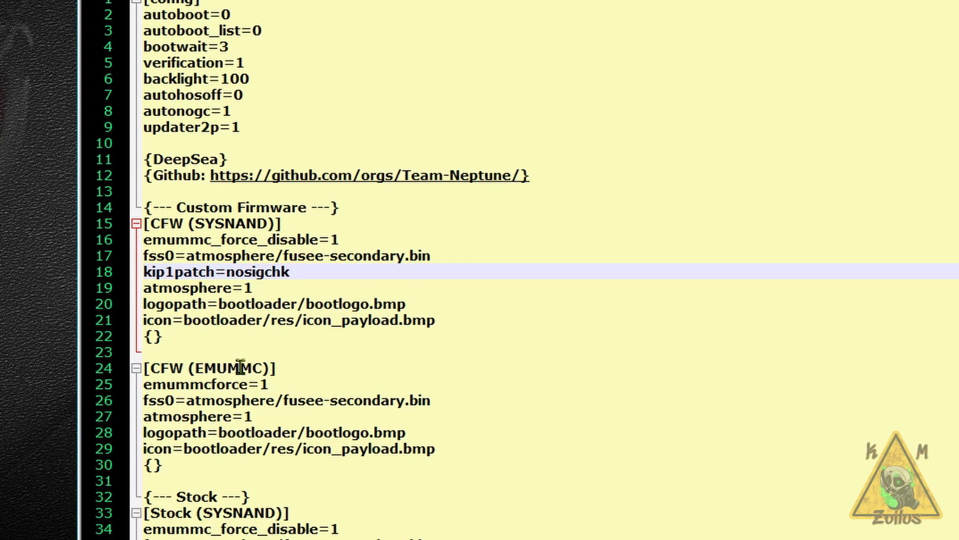
Step: Paste "kip1patch=nosigchk" on a new line below the fss0 entry in the [CFW (EMUMMC)] section
{"action": "left_click", "coordinate": [292, 400]}
{"action": "left_click_drag", "start_coordinate": [292, 400], "coordinate": [433, 400]}
{"action": "left_click", "coordinate": [440, 426]}
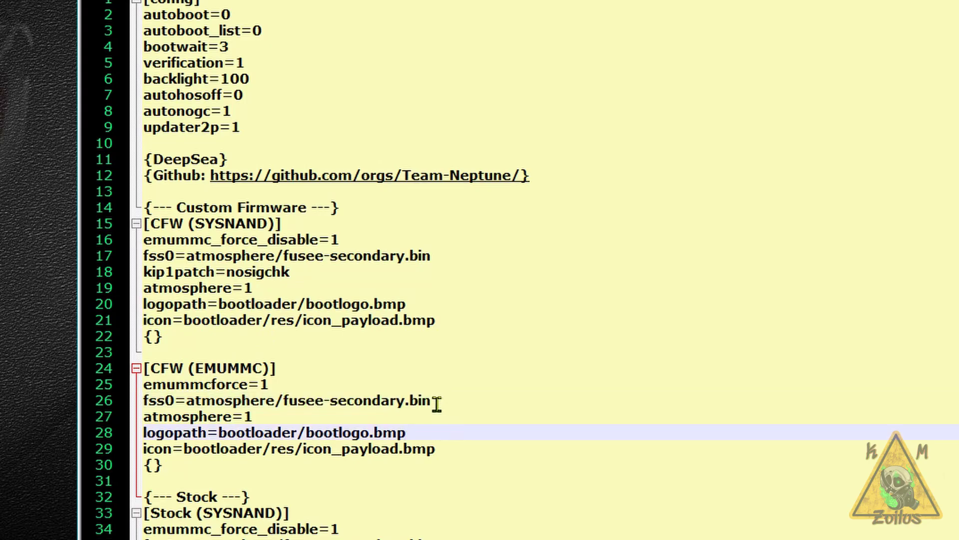
{"action": "left_click", "coordinate": [431, 398]}
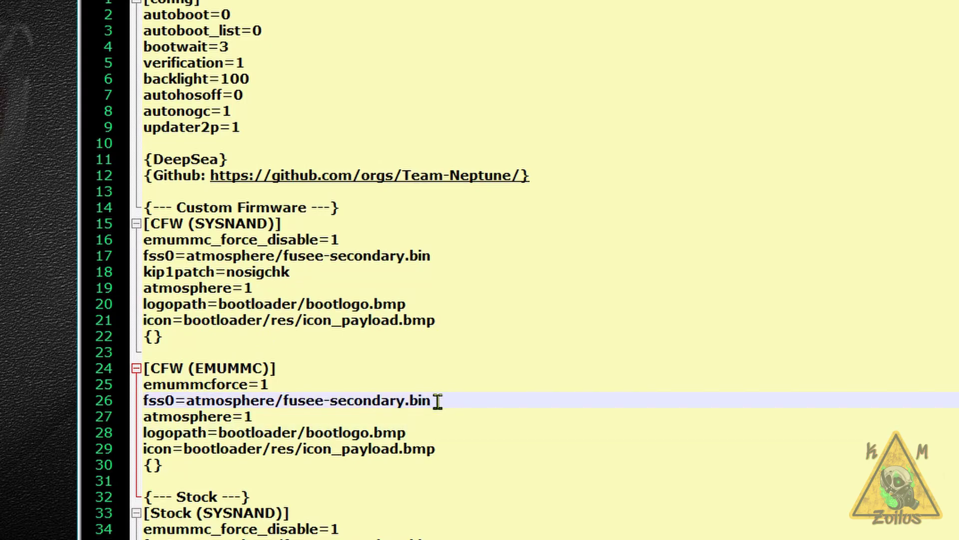
{"action": "key", "text": "Return"}
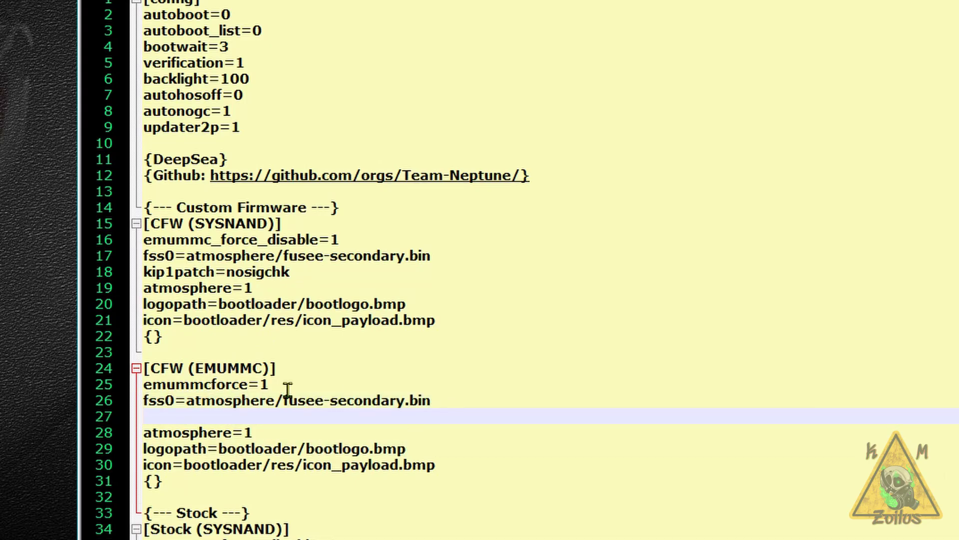
{"action": "right_click", "coordinate": [245, 403]}
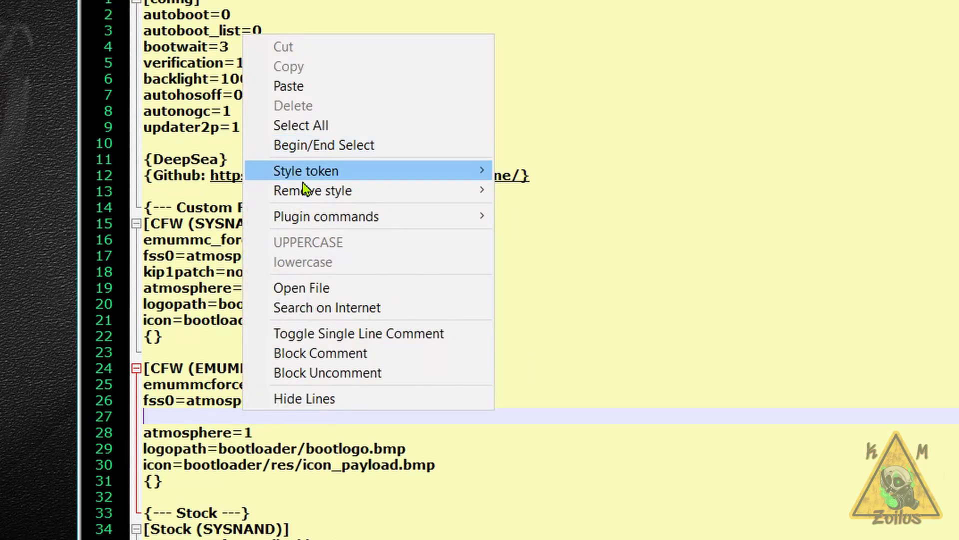
{"action": "left_click", "coordinate": [314, 86]}
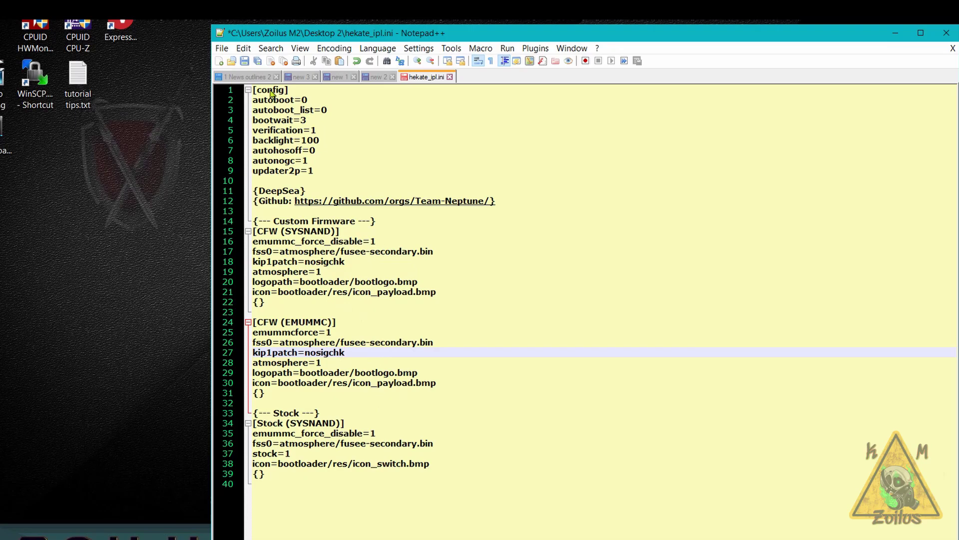
Step: Save and close hekate_ipl.ini, and move it from the desktop back into the SD card's bootloader folder
{"action": "left_click", "coordinate": [244, 60]}
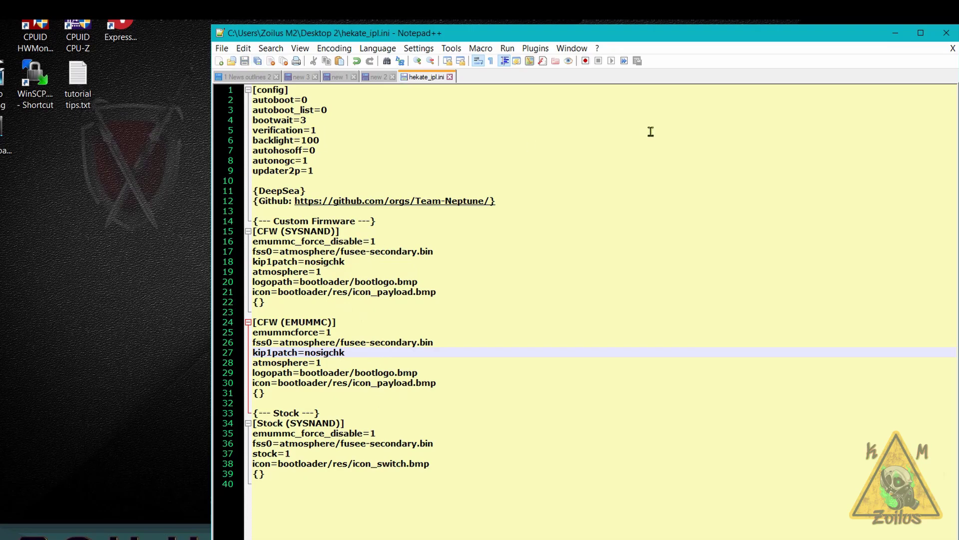
{"action": "left_click", "coordinate": [947, 33]}
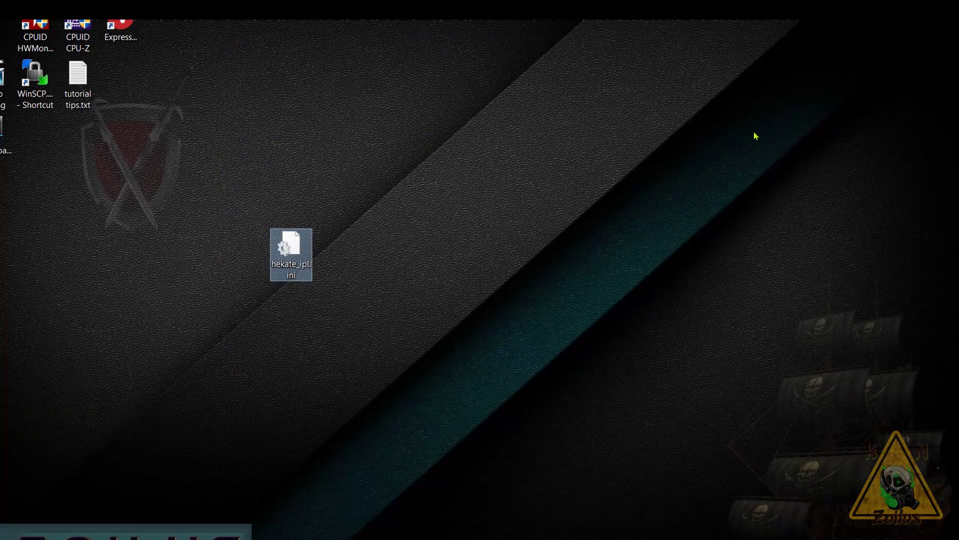
{"action": "key", "text": "alt+Tab"}
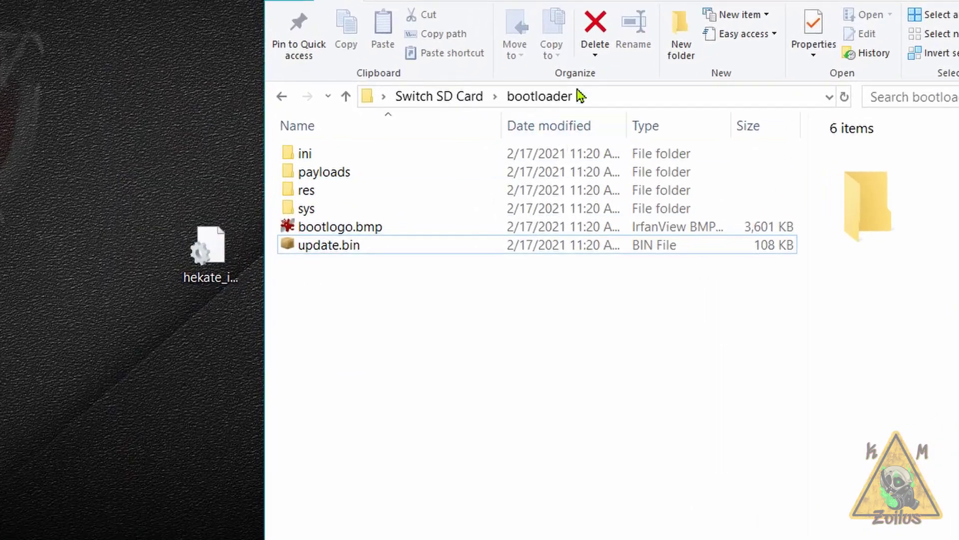
{"action": "left_click_drag", "start_coordinate": [205, 250], "coordinate": [358, 369]}
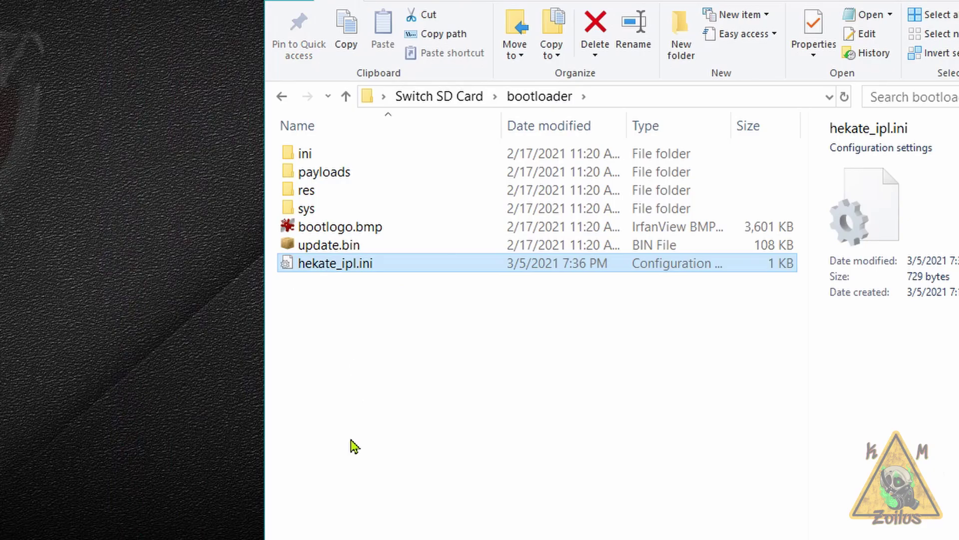